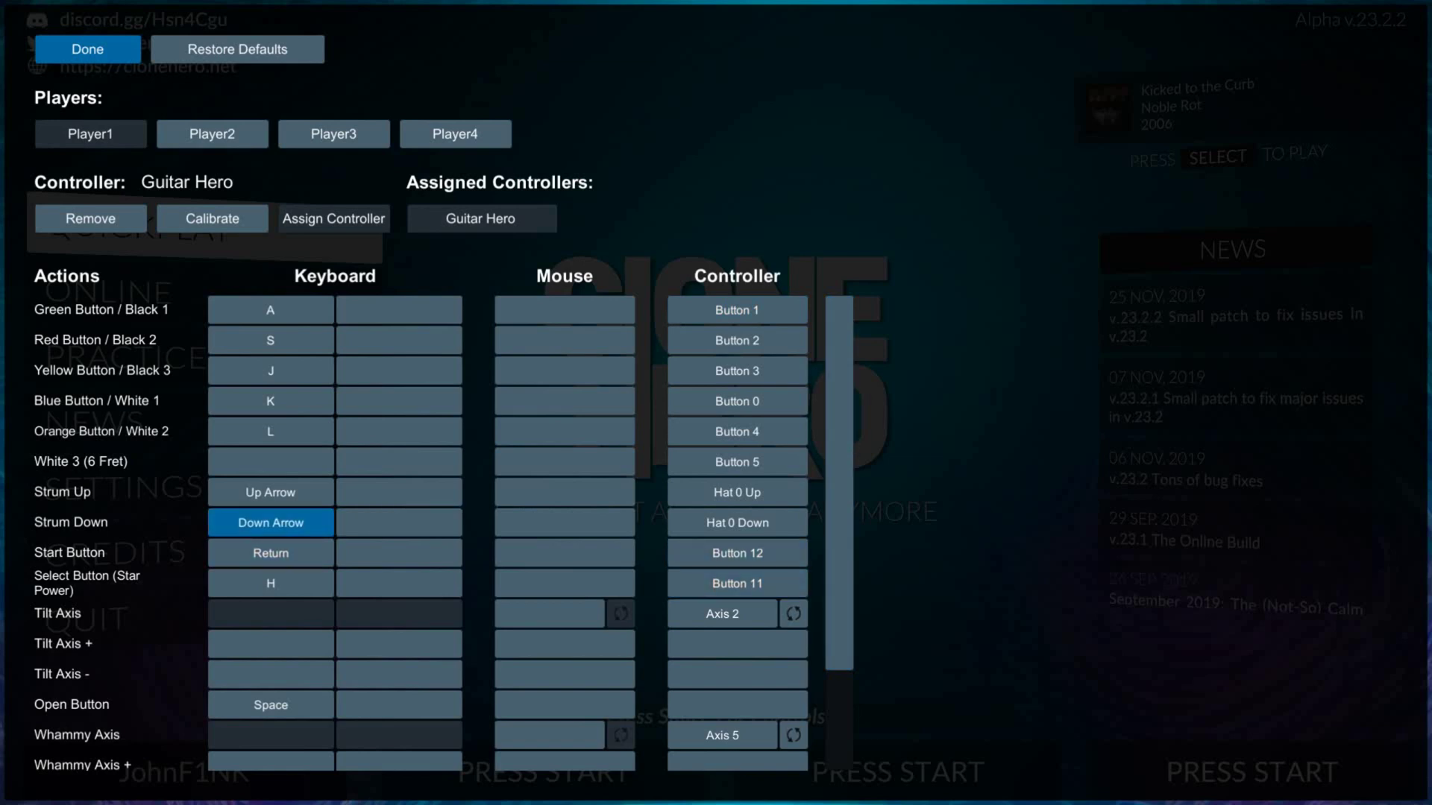
Rebind Strum Up to Hat 0 Down, taking over that existing binding
{"action": "key", "text": "Return"}
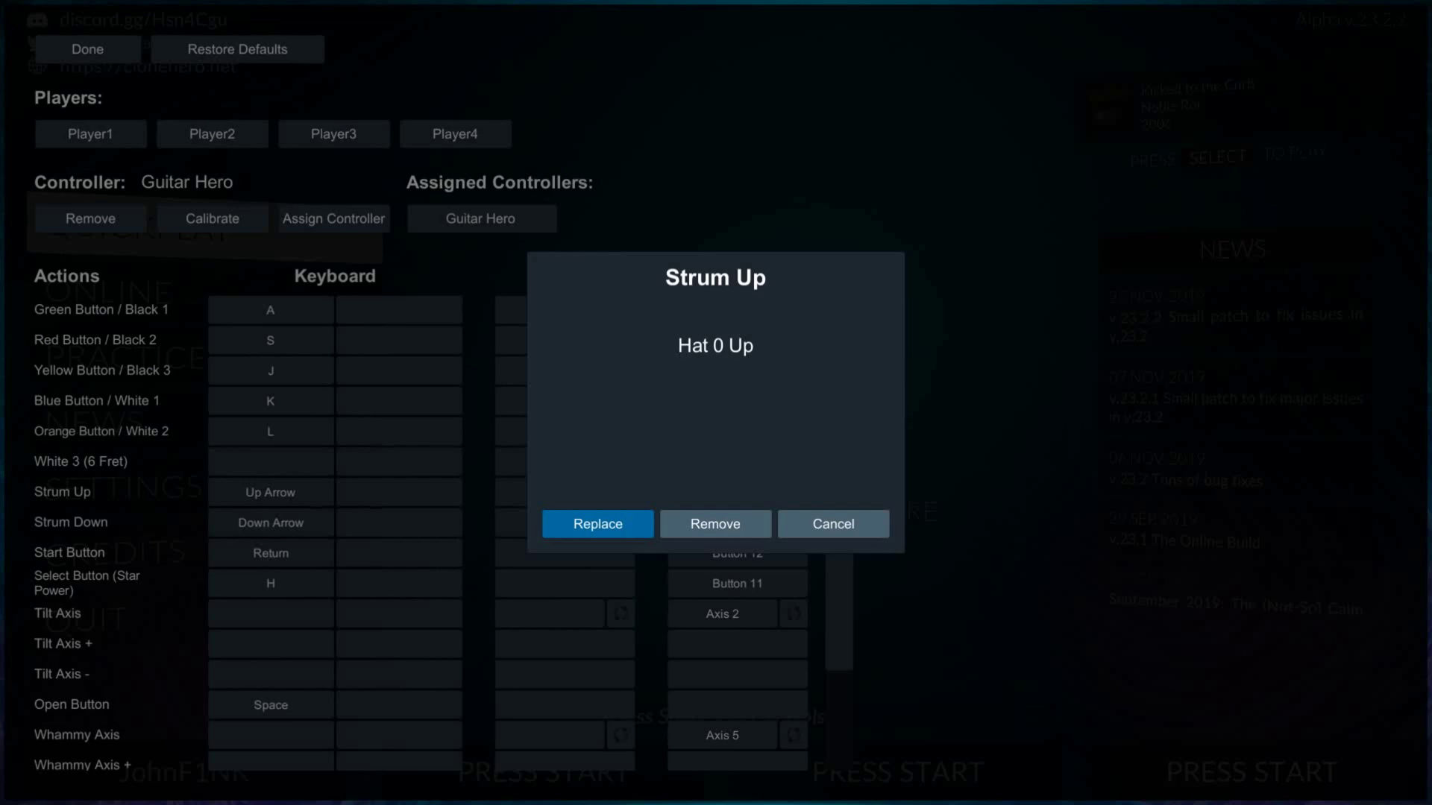
{"action": "key", "text": "Return"}
{"action": "key", "text": "Return"}
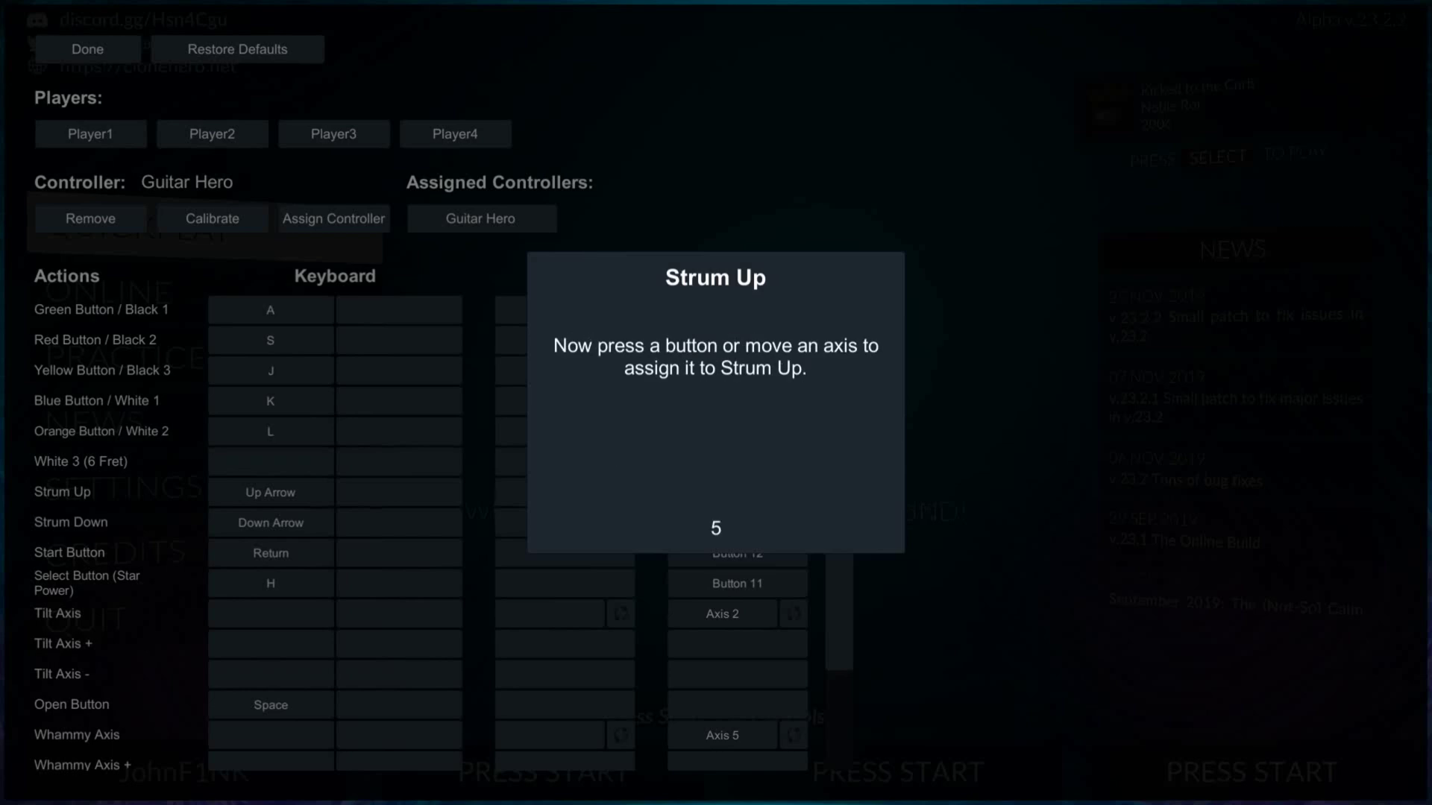
{"action": "key", "text": "Down"}
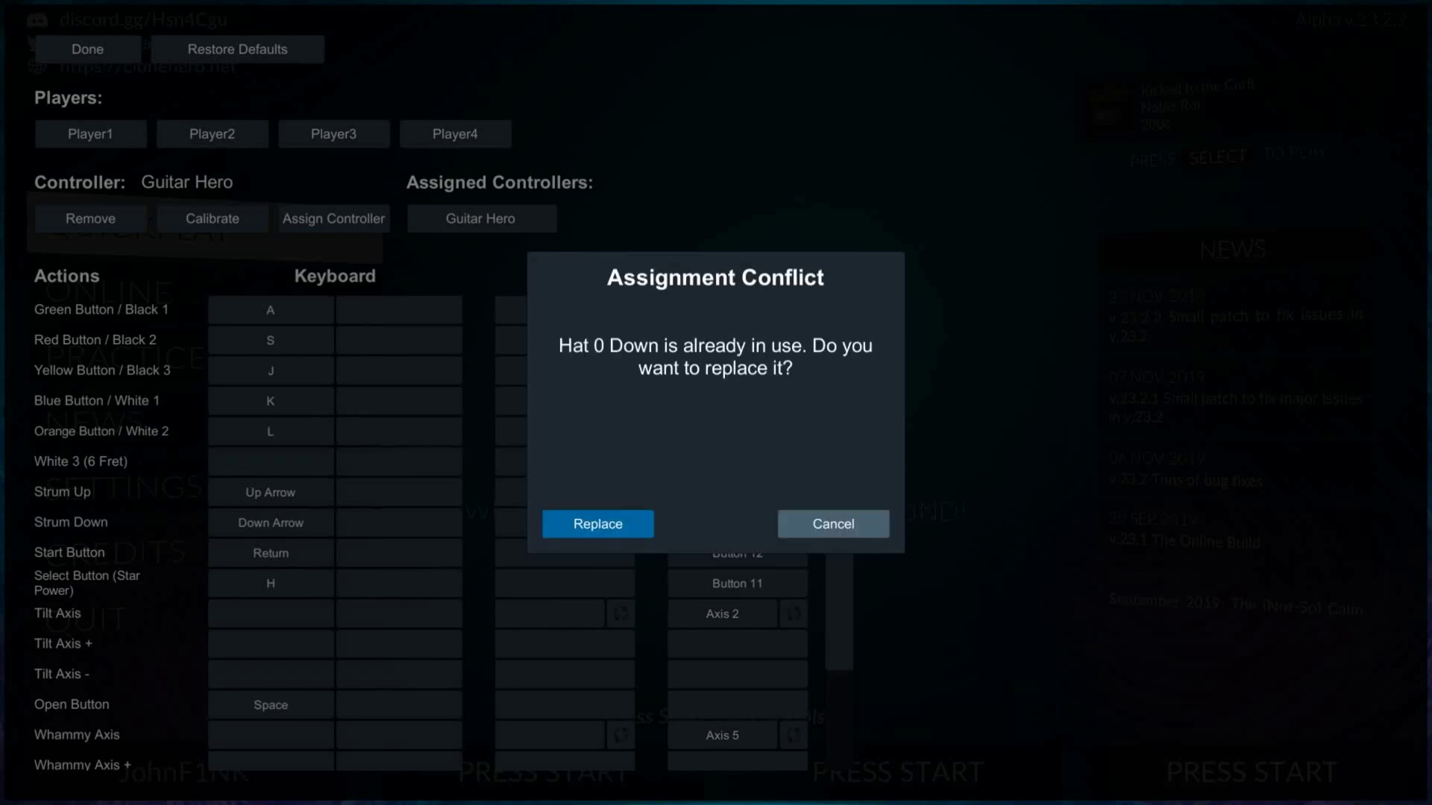
{"action": "key", "text": "Return"}
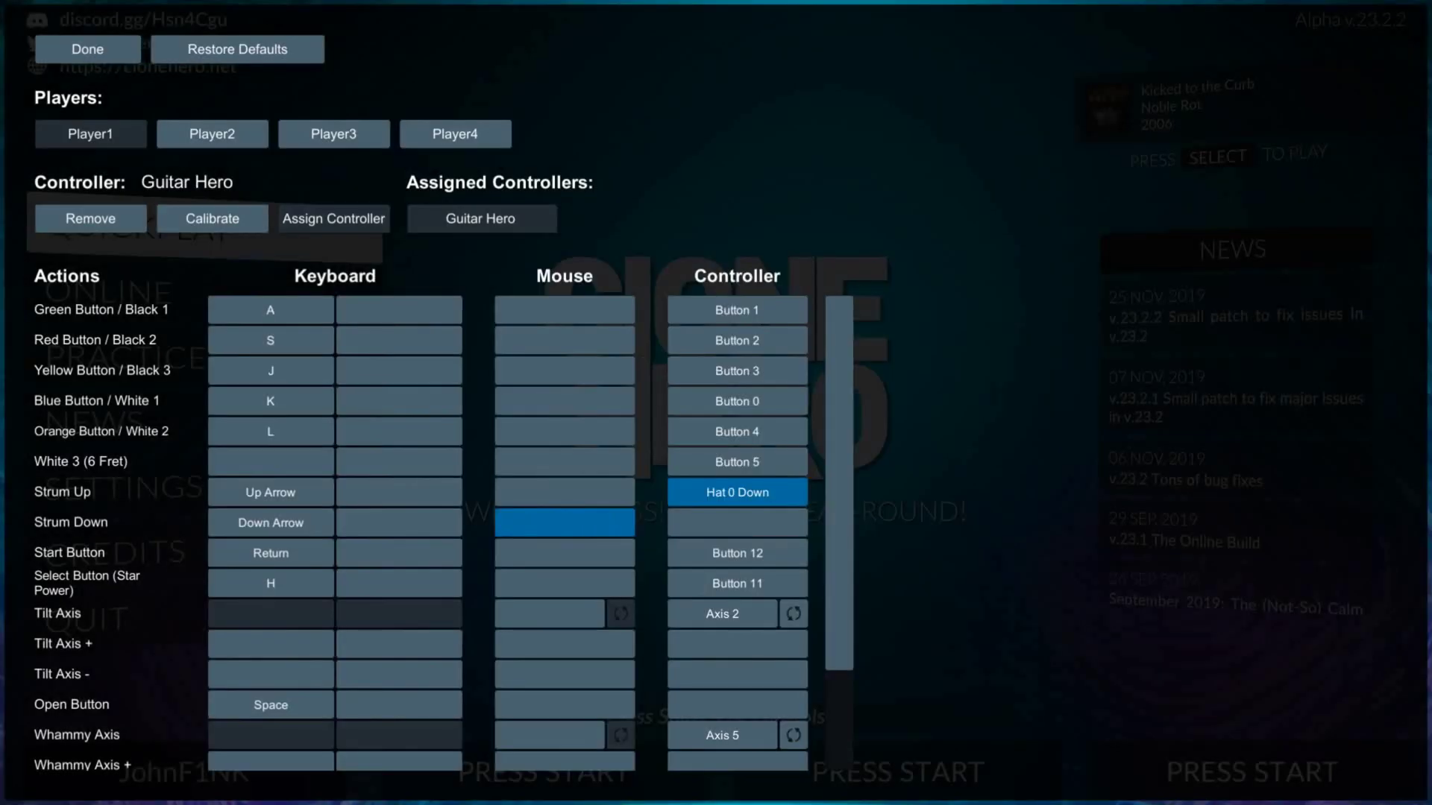
Rebind Strum Down to Hat 0 Right
{"action": "key", "text": "Return"}
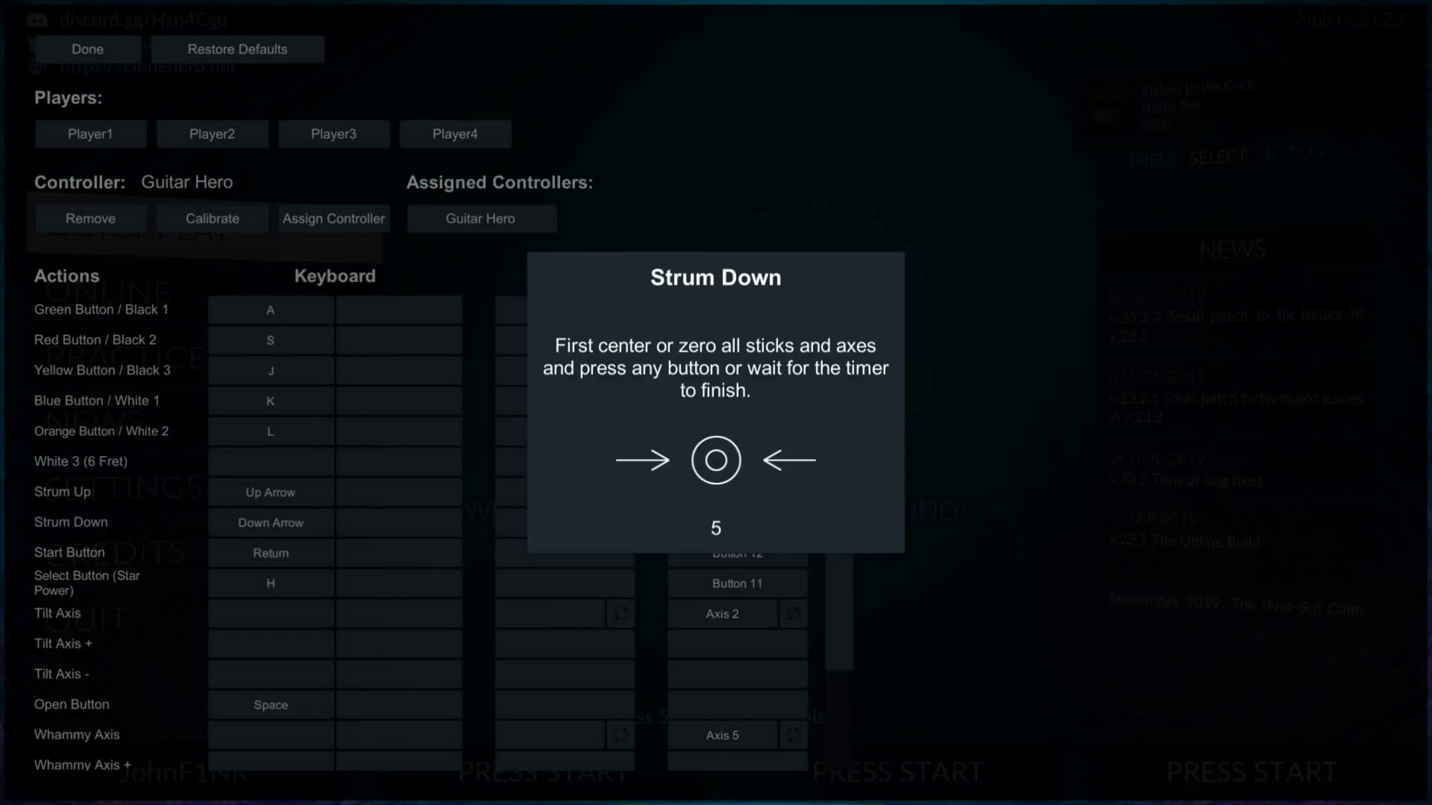
{"action": "key", "text": "Return"}
{"action": "key", "text": "Right"}
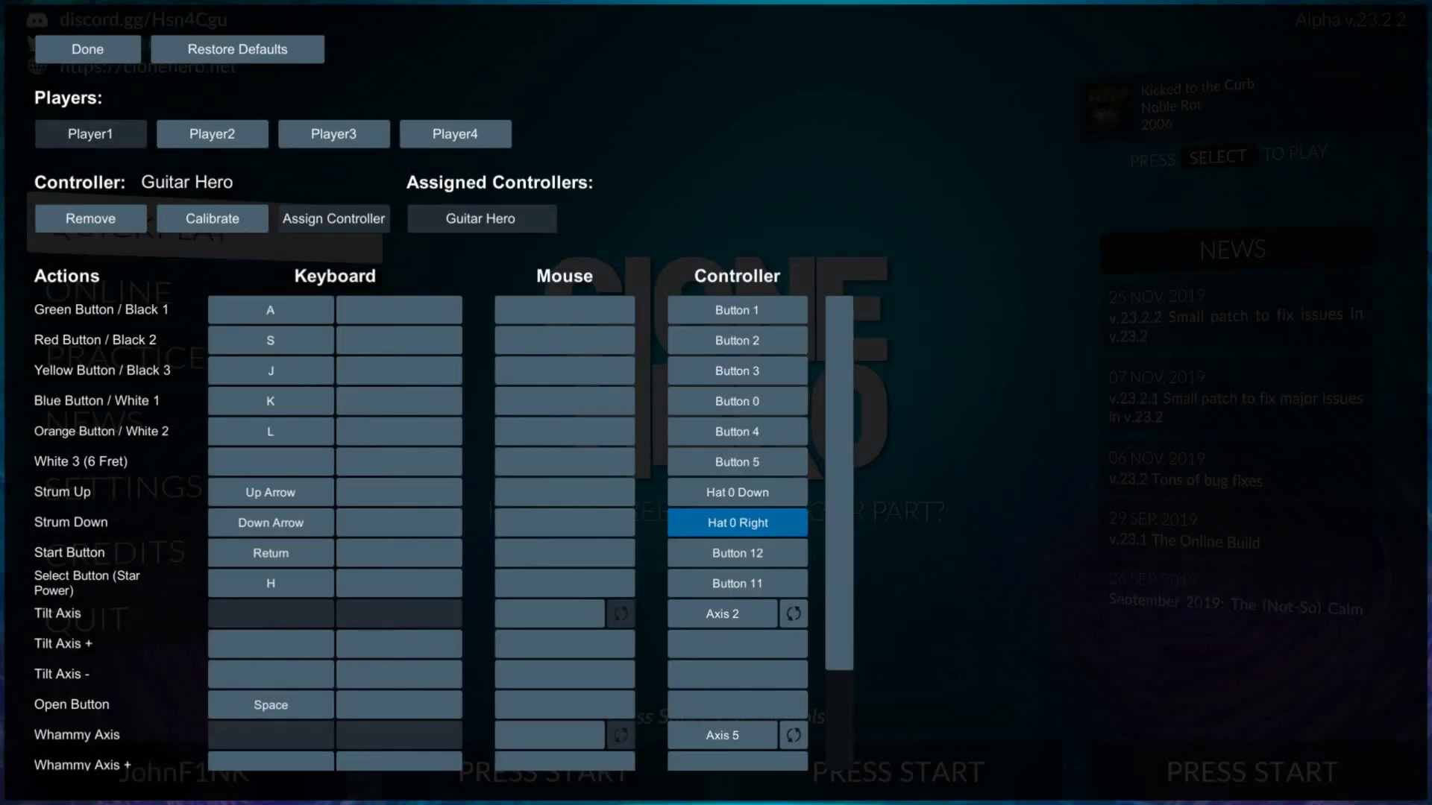
{"action": "key", "text": "Up"}
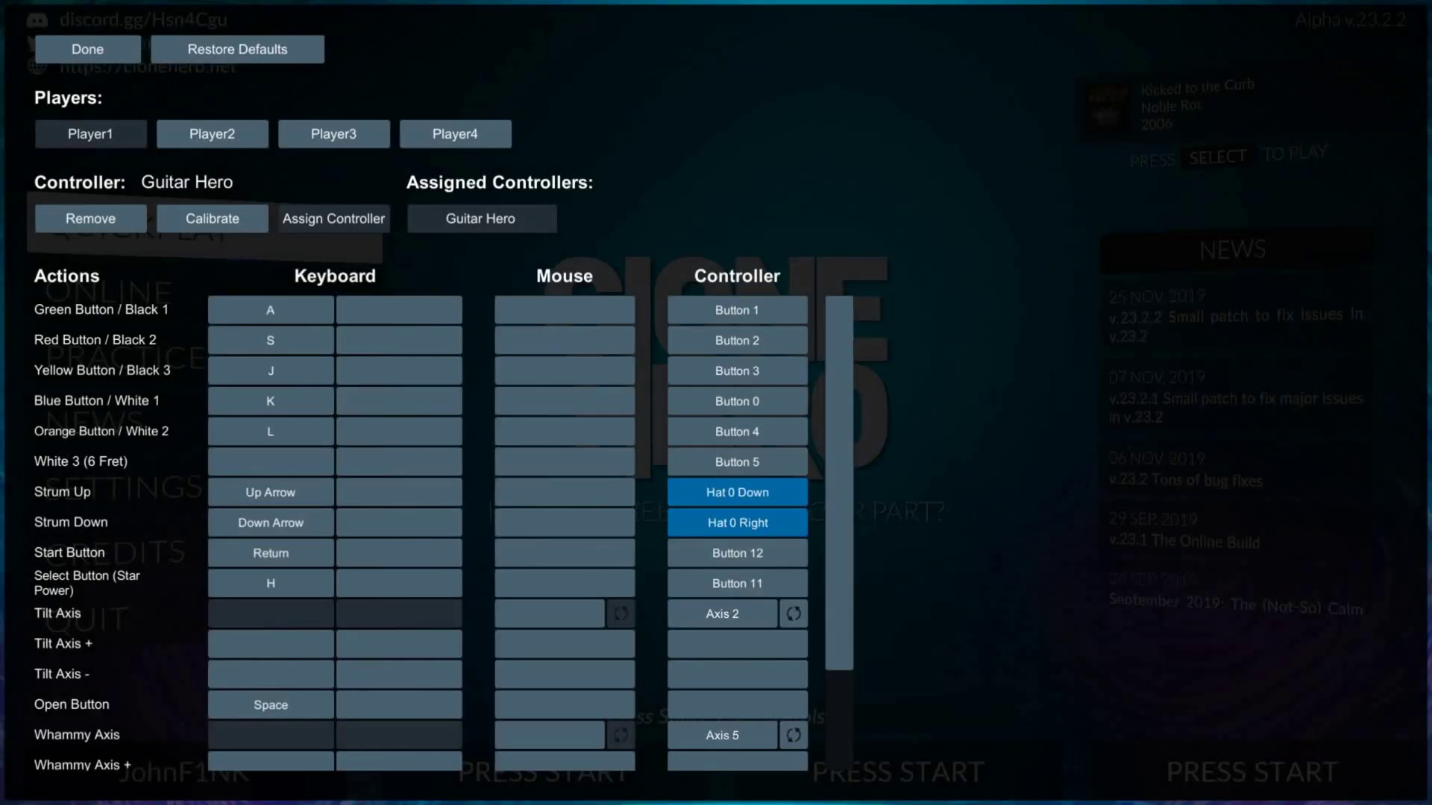
Start Incubus's 'Stellar' from Quickplay on Hard difficulty
{"action": "key", "text": "Escape"}
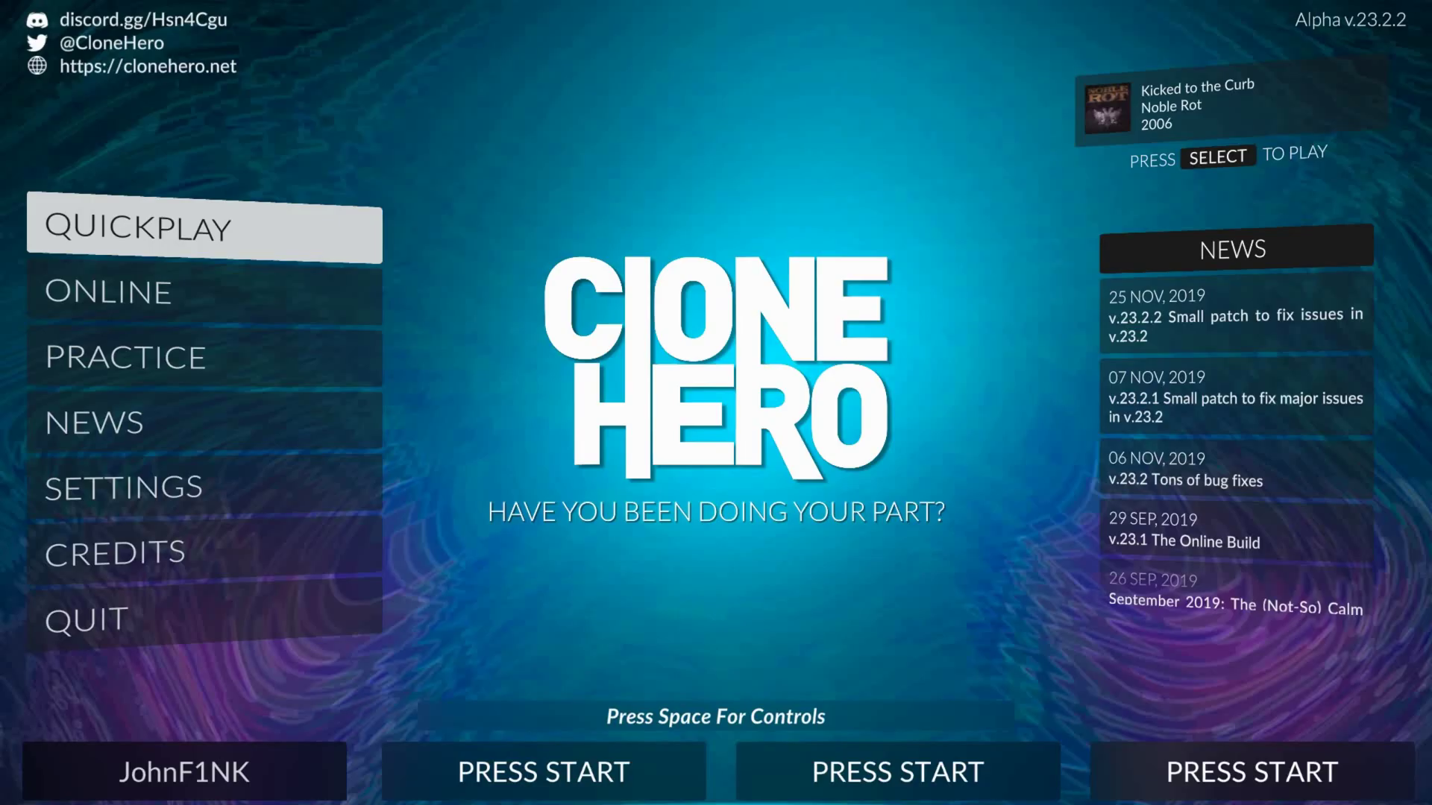
{"action": "key", "text": "Return"}
{"action": "key", "text": "Return"}
{"action": "key", "text": "Return"}
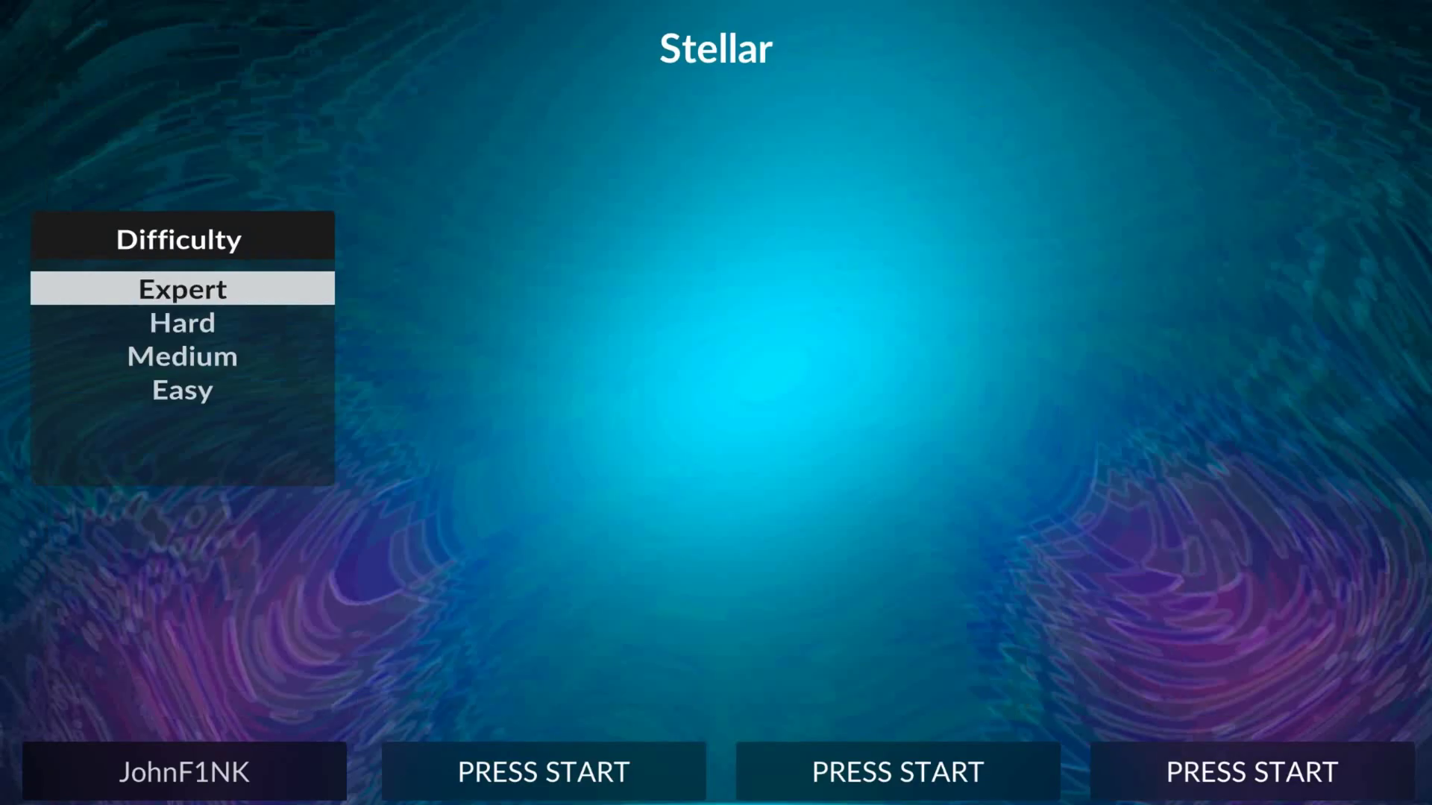
{"action": "key", "text": "Down"}
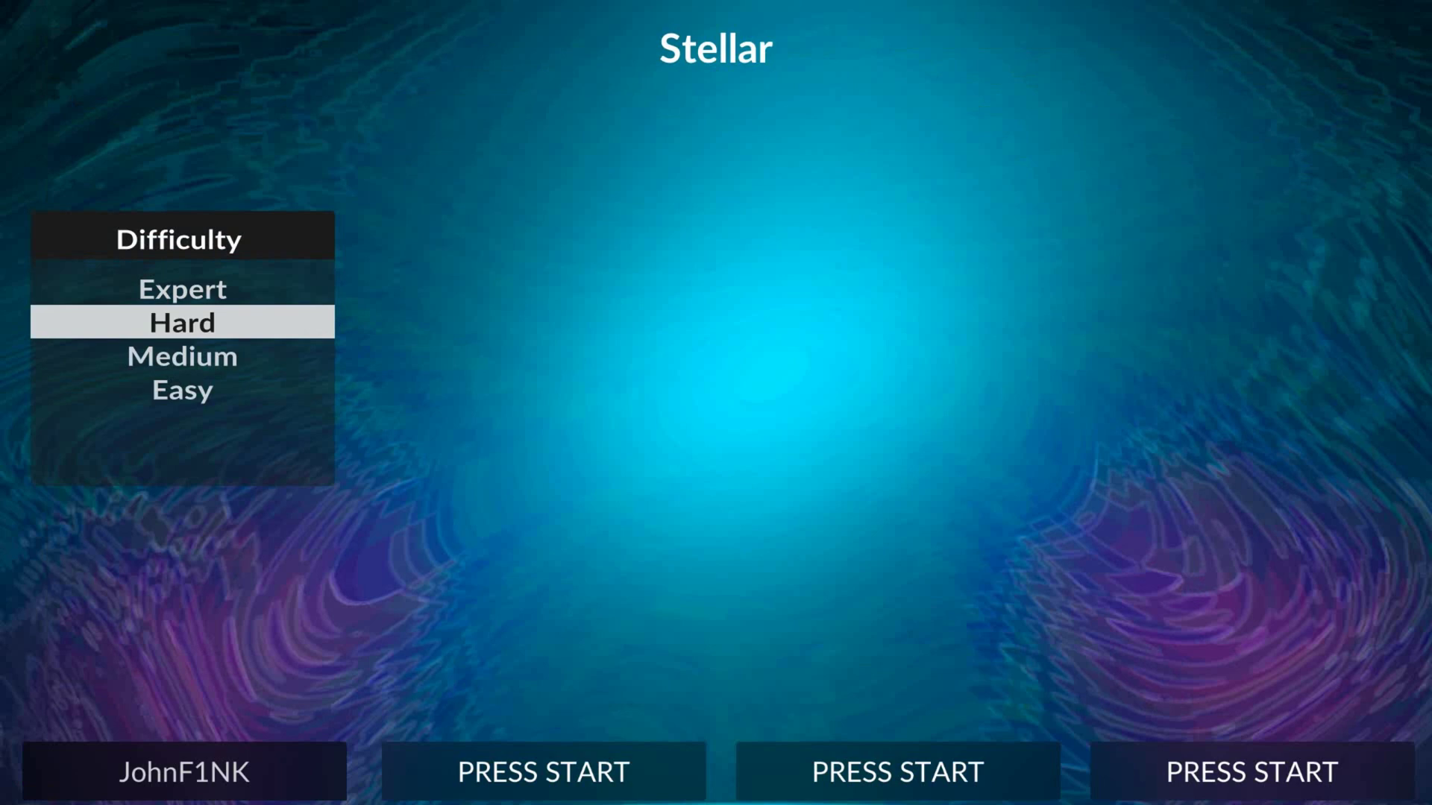
{"action": "key", "text": "Up"}
{"action": "key", "text": "Down"}
{"action": "key", "text": "Down"}
{"action": "key", "text": "Down"}
{"action": "key", "text": "Return"}
{"action": "key", "text": "Return"}
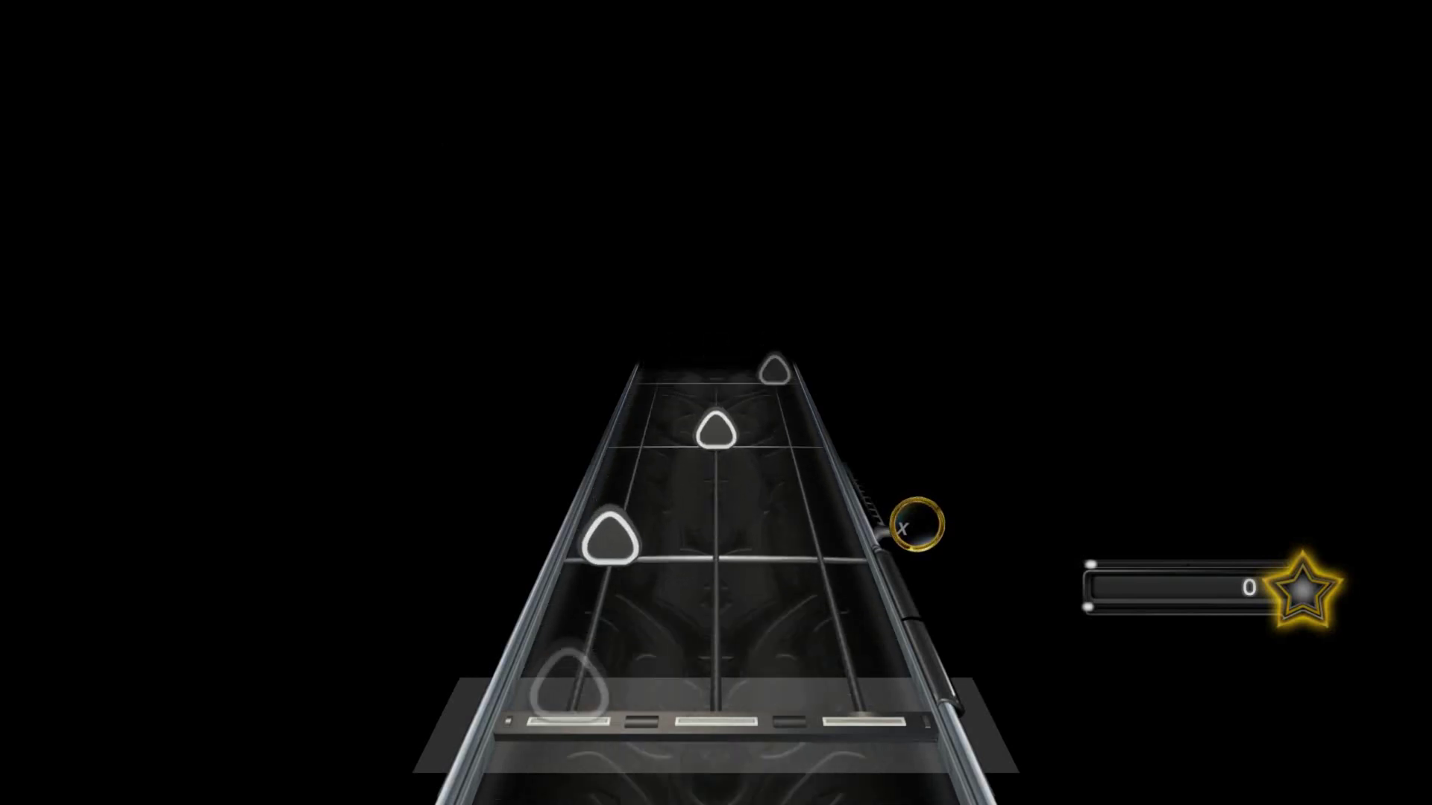
Hit Stellar's opening notes with the a, s and d frets, reaching a 1,050 score with a multiplier
{"action": "key", "text": "a"}
{"action": "key", "text": "s"}
{"action": "key", "text": "d"}
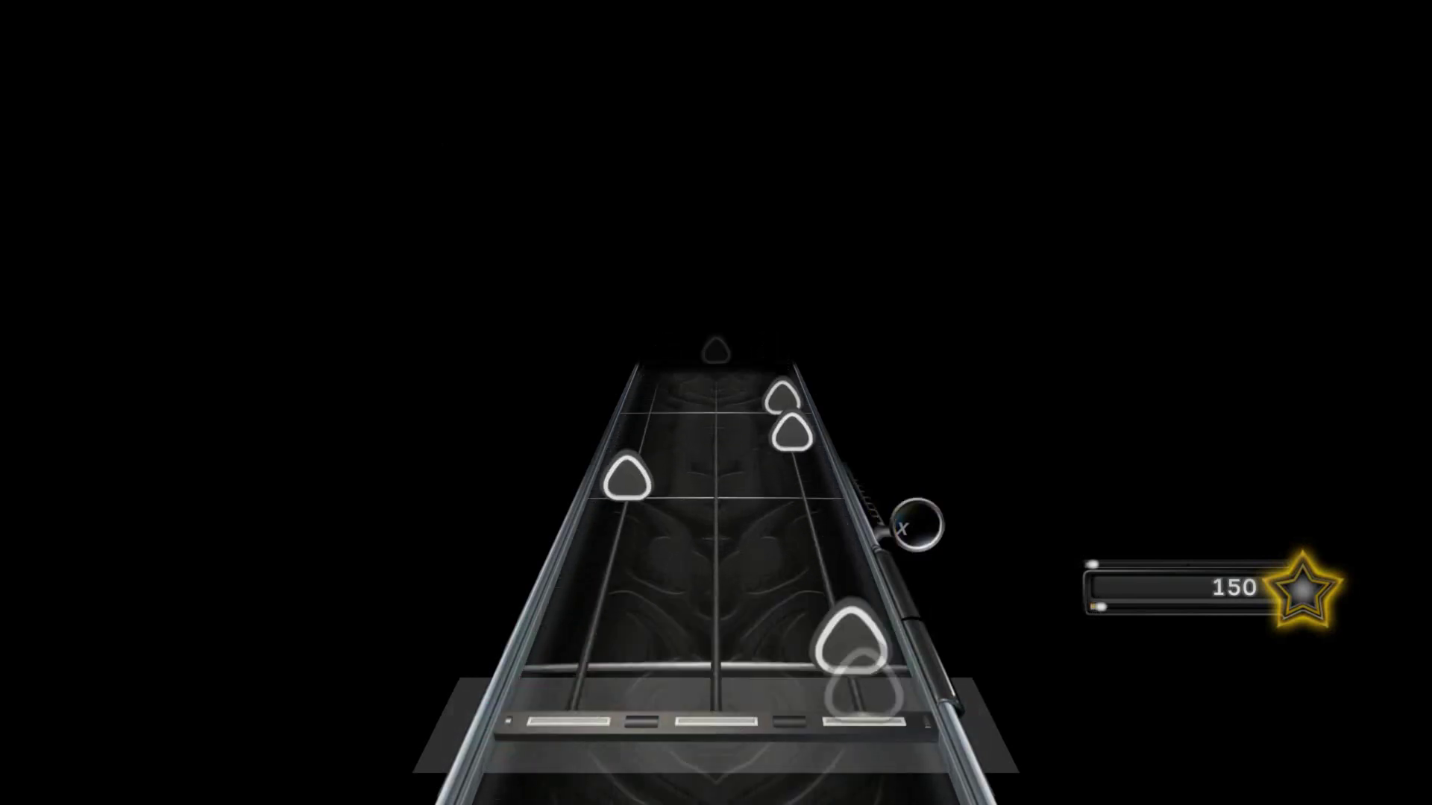
{"action": "key", "text": "d"}
{"action": "key", "text": "a"}
{"action": "key", "text": "d"}
{"action": "key", "text": "s"}
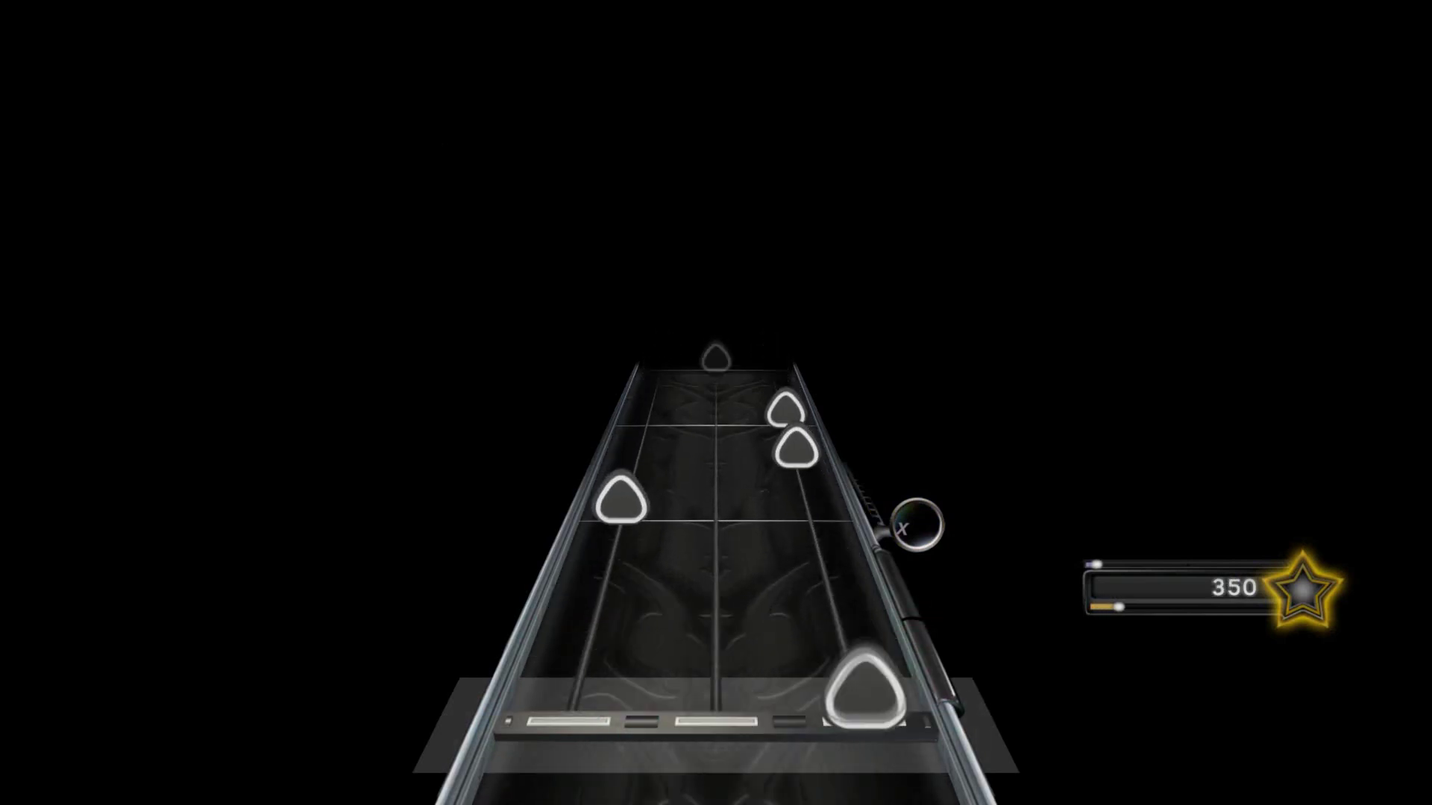
{"action": "key", "text": "d"}
{"action": "key", "text": "a"}
{"action": "key", "text": "d"}
{"action": "key", "text": "d"}
{"action": "key", "text": "a"}
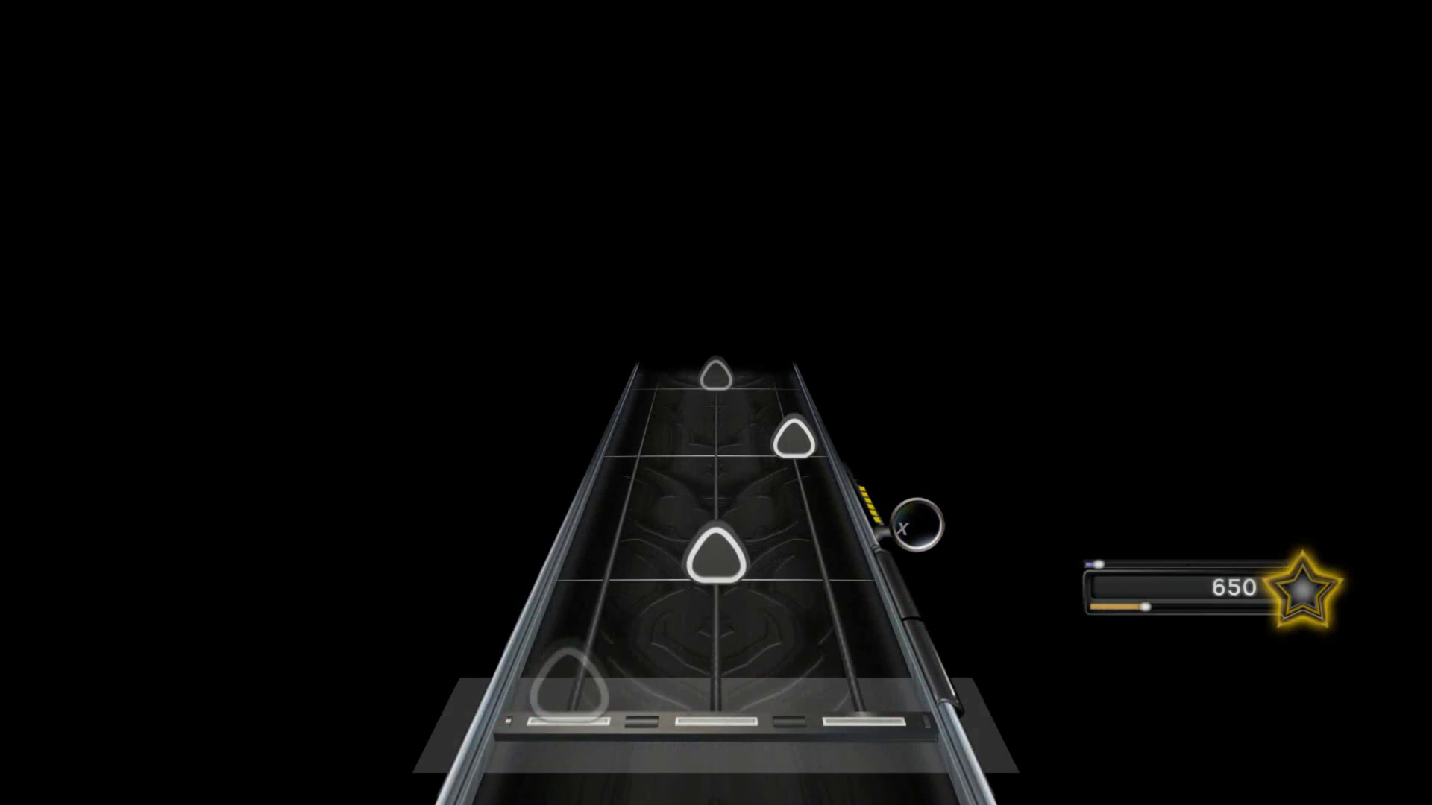
{"action": "key", "text": "d"}
{"action": "key", "text": "d"}
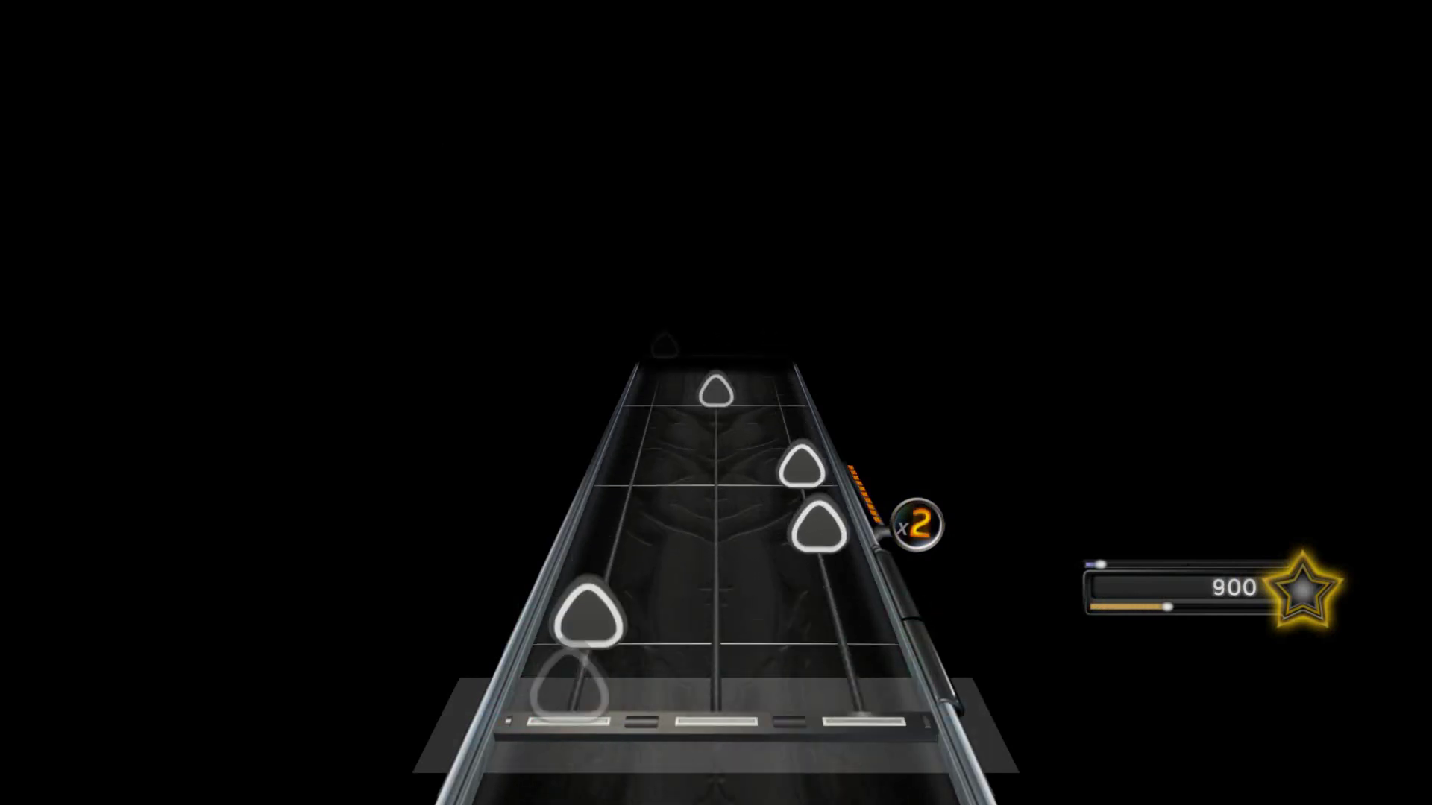
{"action": "key", "text": "d"}
{"action": "key", "text": "a"}
{"action": "key", "text": "d"}
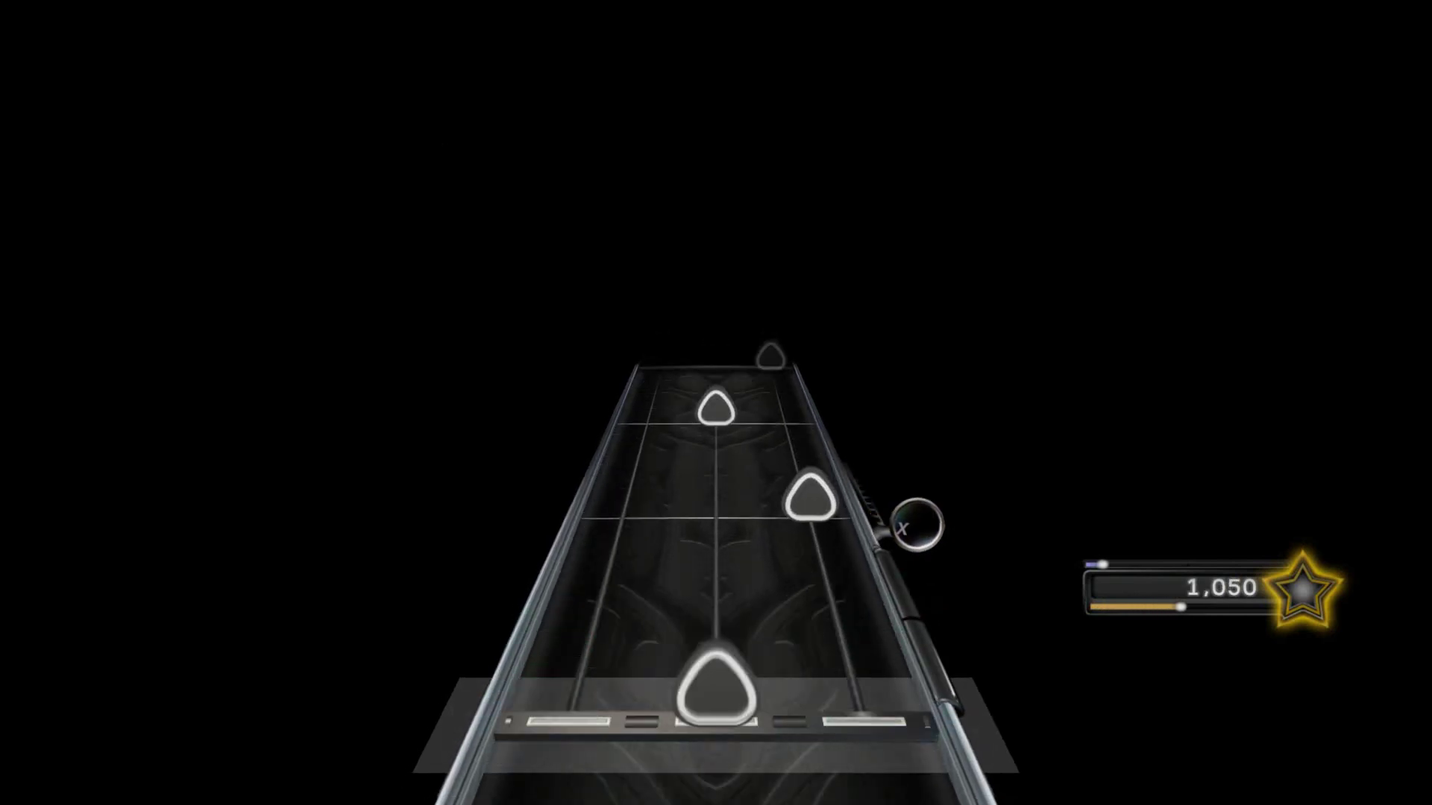